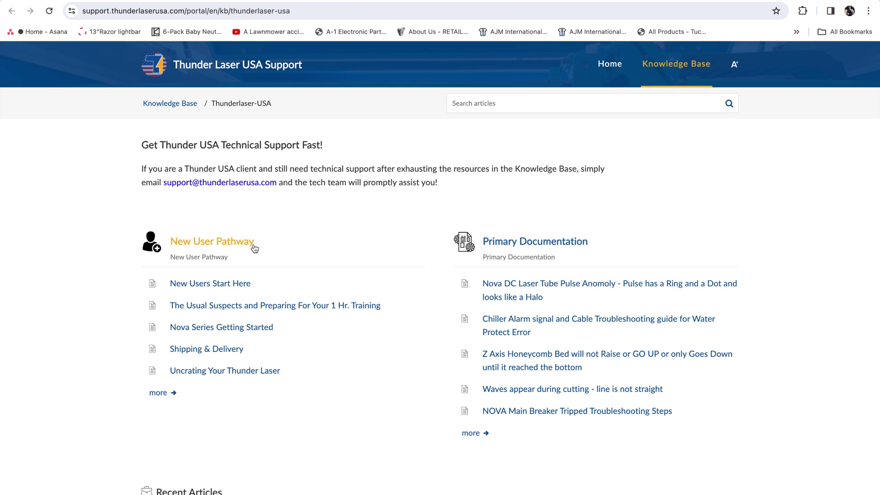
Step: Under New User Pathway, go to the 'Material Libraries and Safe/Unsafe Resources' article
click(216, 246)
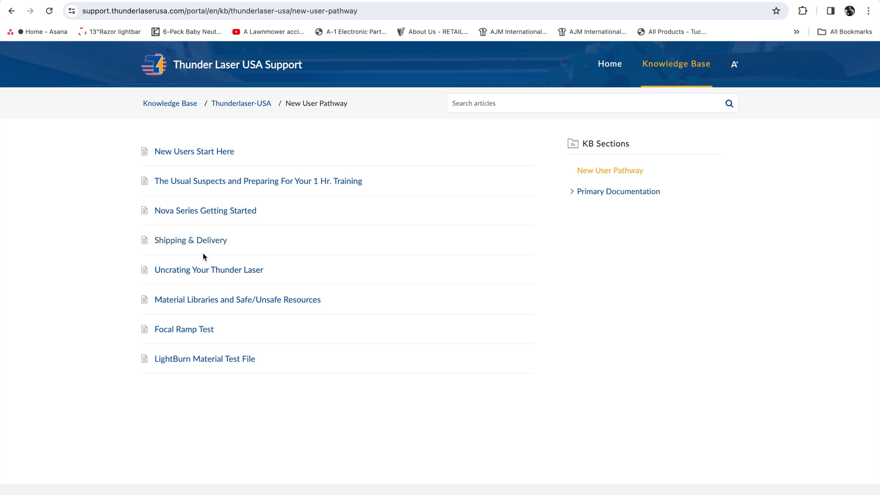
click(214, 301)
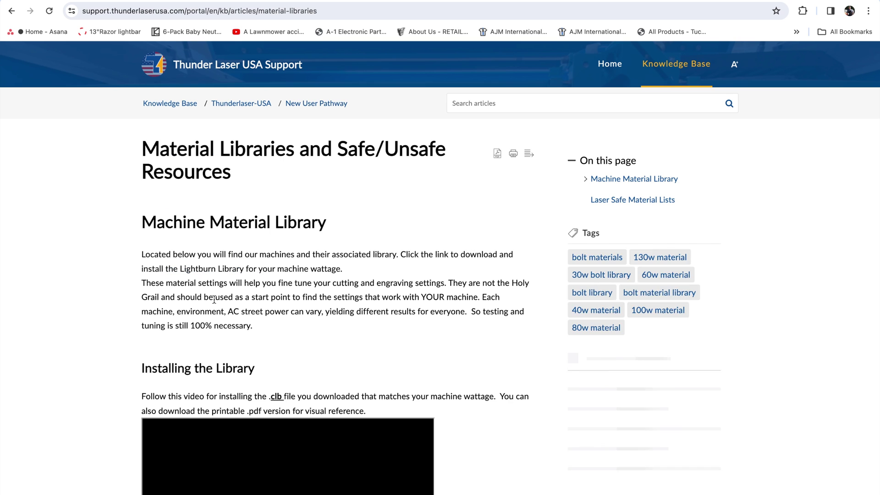
Step: Scroll past the briefly played installation video down to the NOVA, BOLT, ODIN and AURORA library links
scroll(355, 274, down, 2)
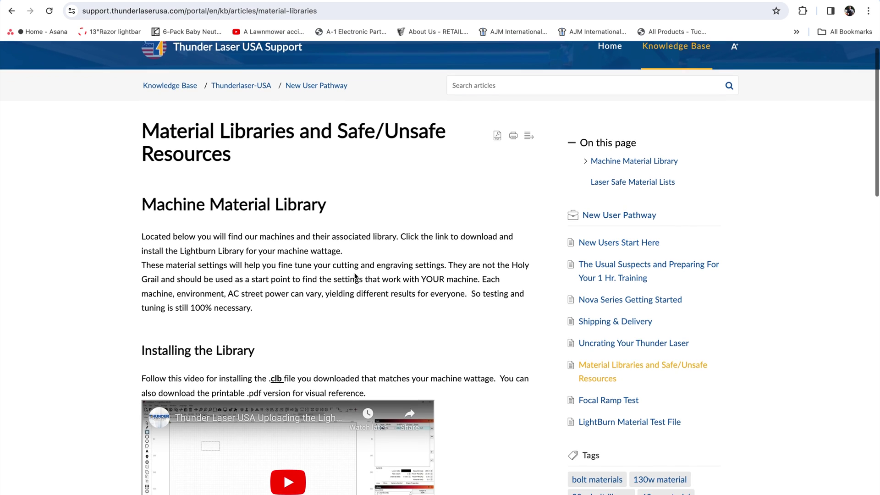
scroll(355, 277, down, 5)
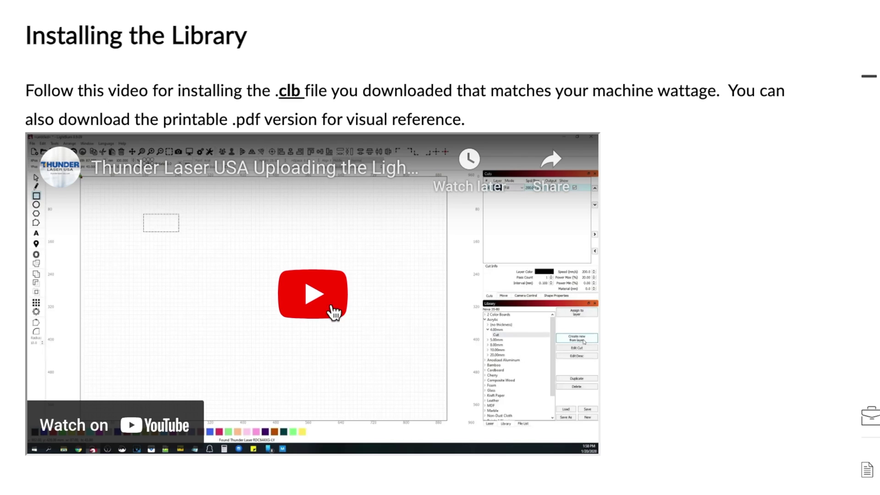
click(288, 219)
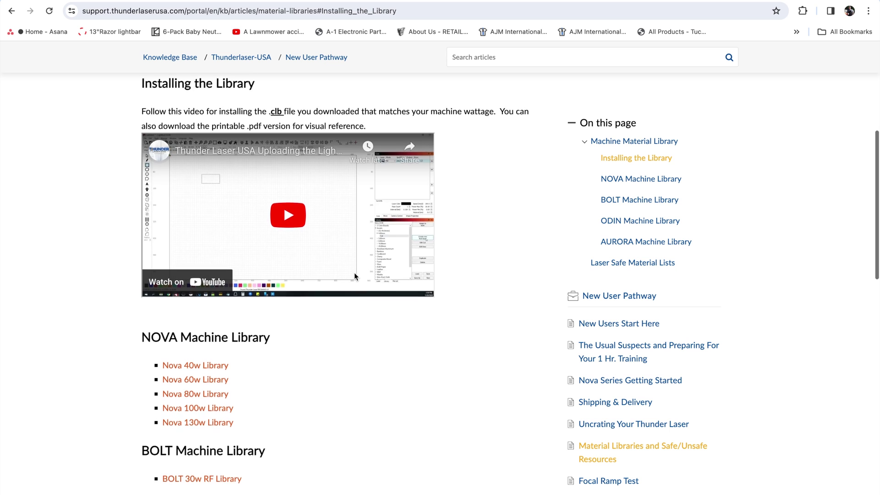
scroll(354, 276, down, 2)
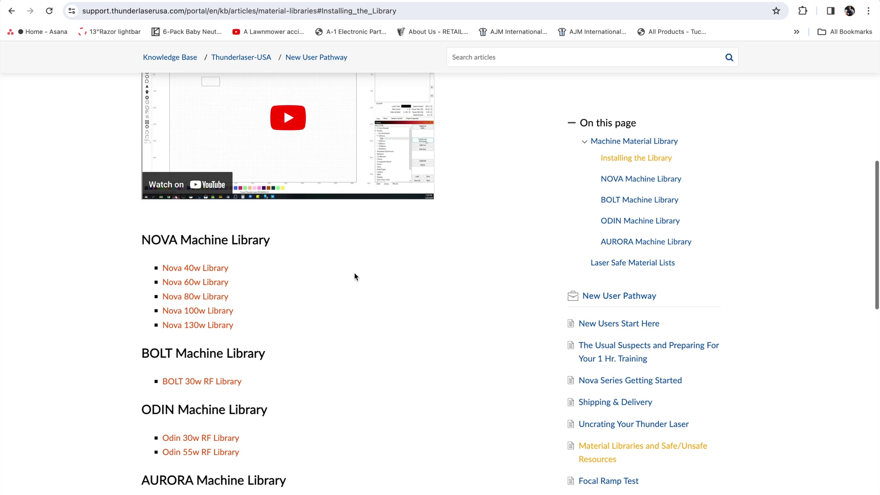
scroll(354, 276, down, 2)
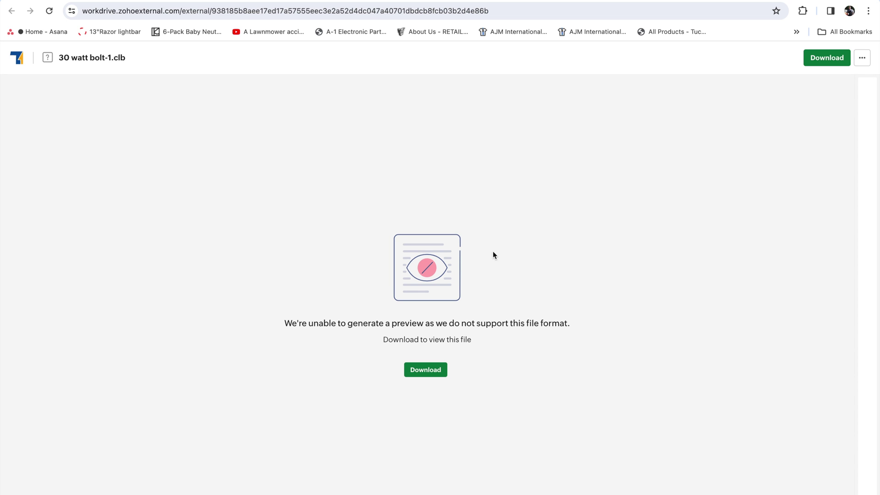
Step: Download '30 watt bolt-1.clb' from WorkDrive, open it in LightBurn, and dismiss the license notice
click(817, 62)
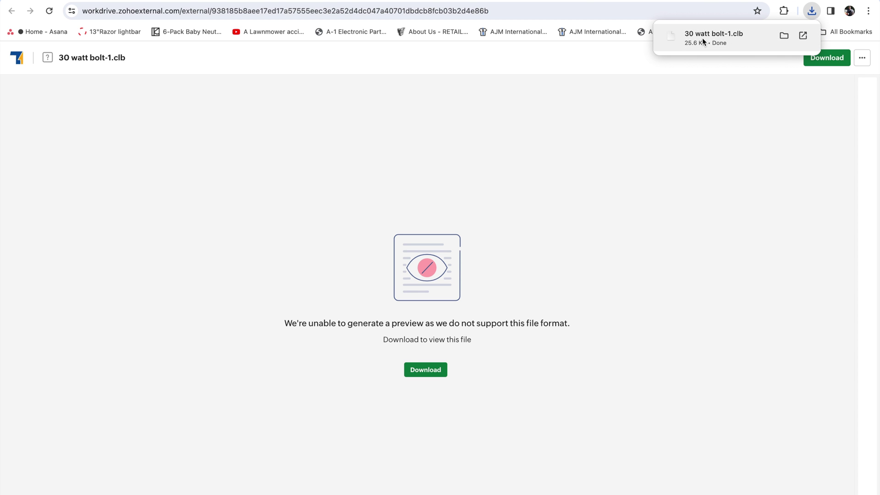
click(702, 37)
click(431, 356)
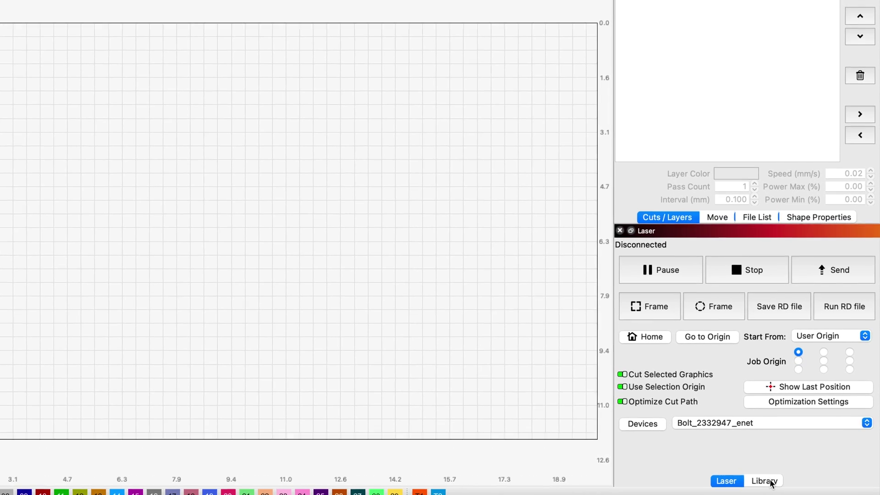
Step: Load '30 watt bolt-1.clb' from the Desktop into the Library panel and save it
click(770, 481)
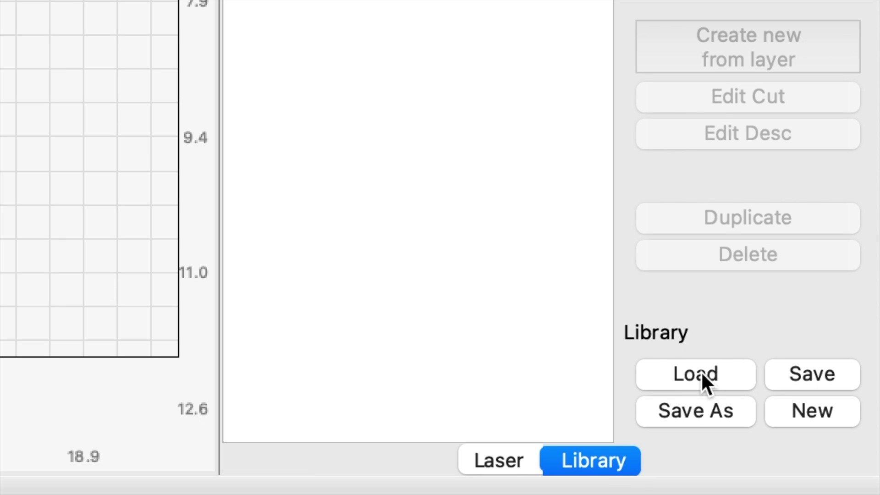
click(702, 376)
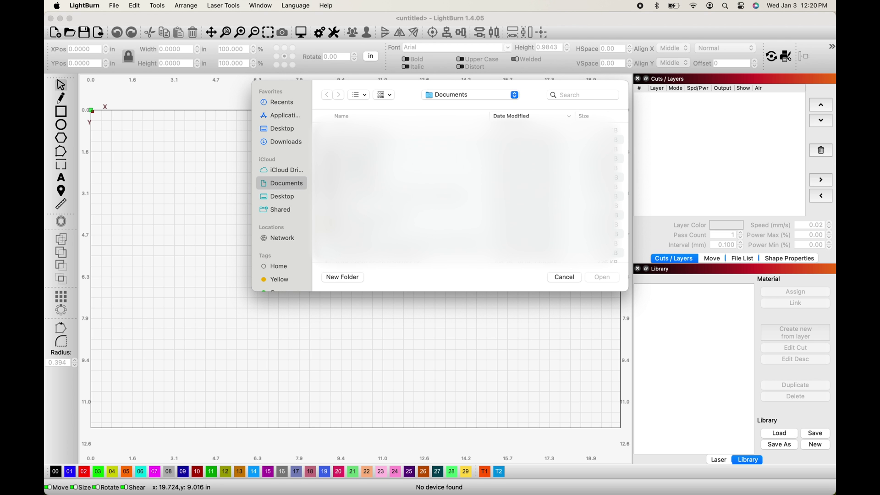
click(285, 129)
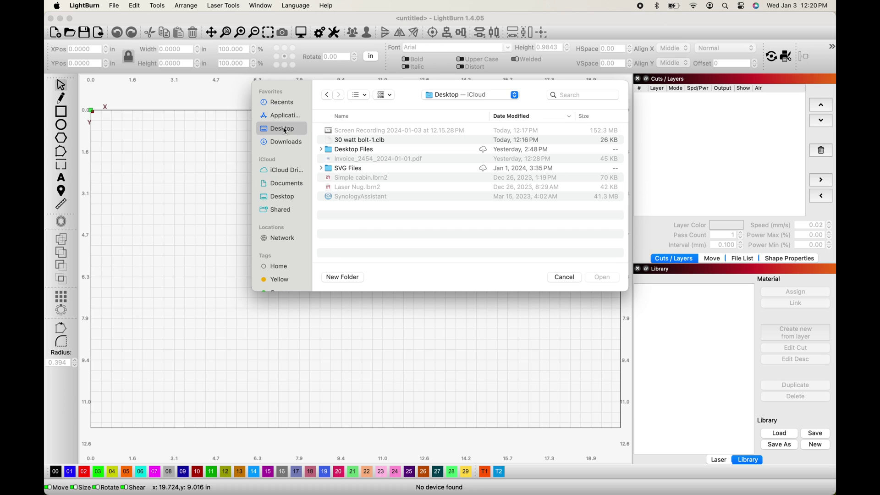
click(374, 141)
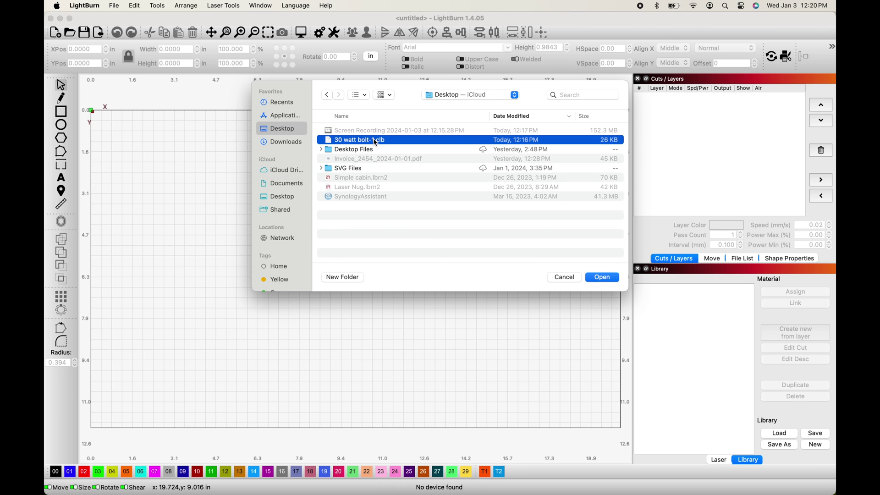
click(601, 277)
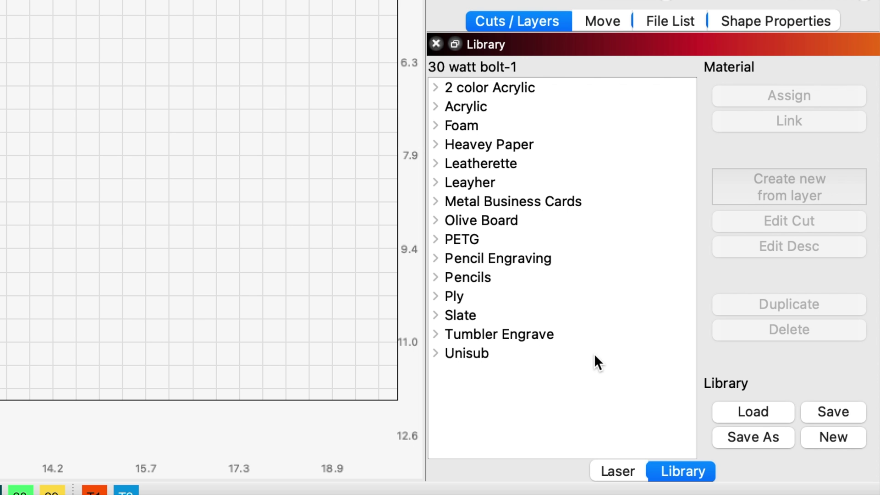
click(846, 410)
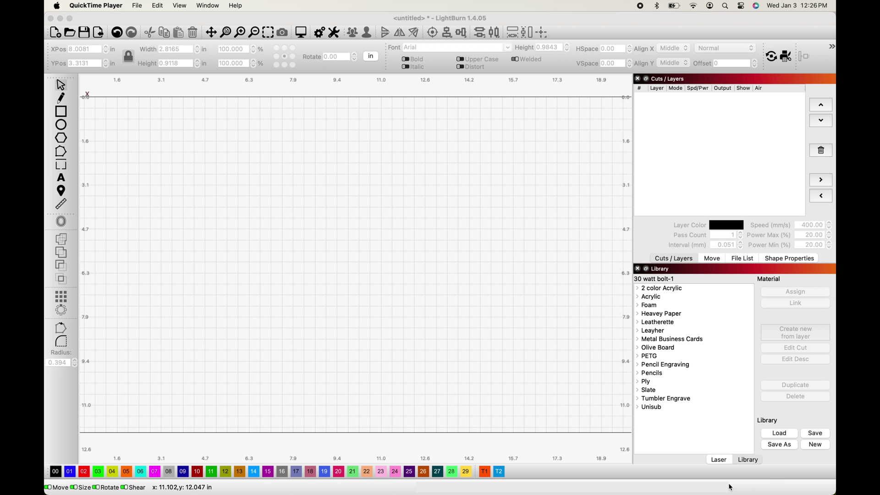
click(719, 461)
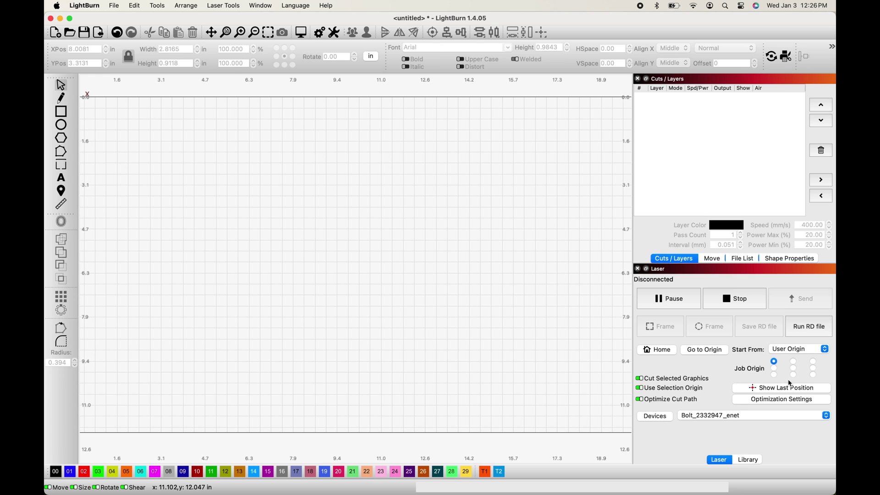
click(754, 461)
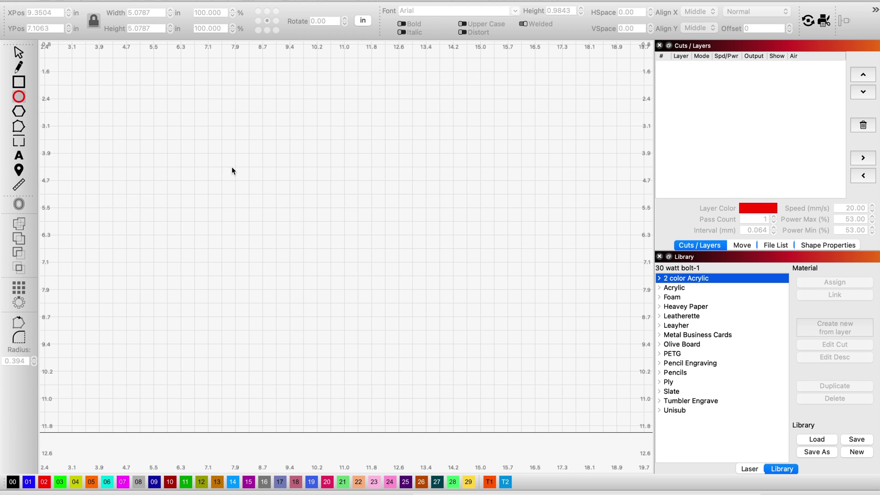
Step: Draw a large circle, type 'test' inside it, and move the text to its centre
drag(232, 171, 422, 320)
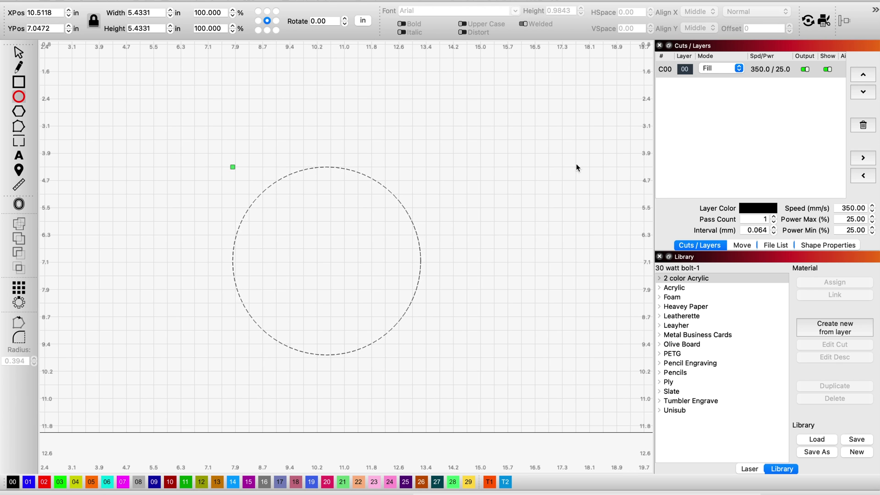
click(22, 157)
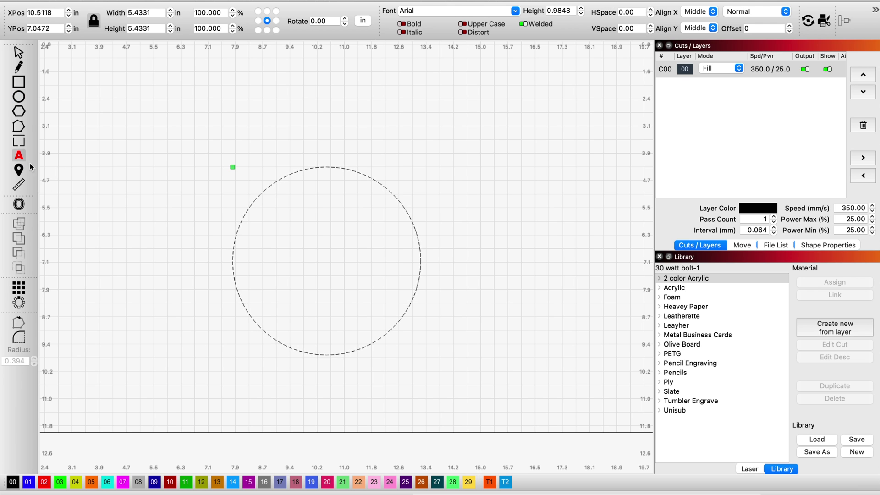
click(276, 242)
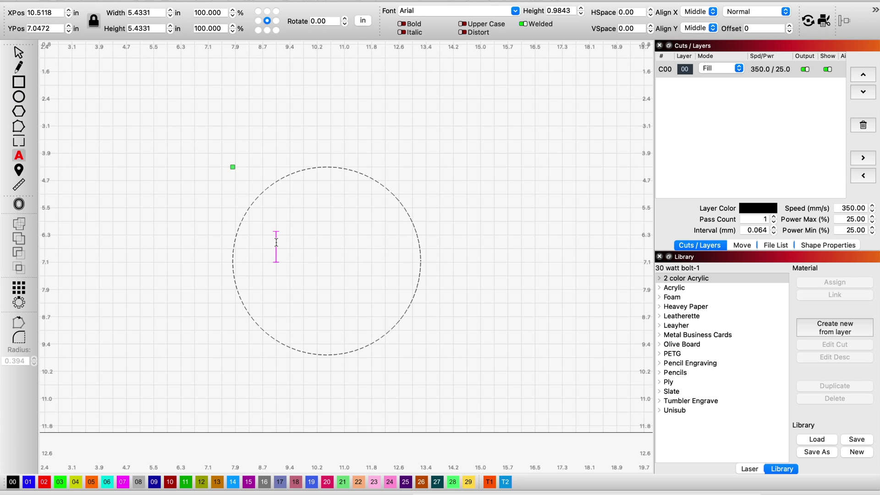
text(test)
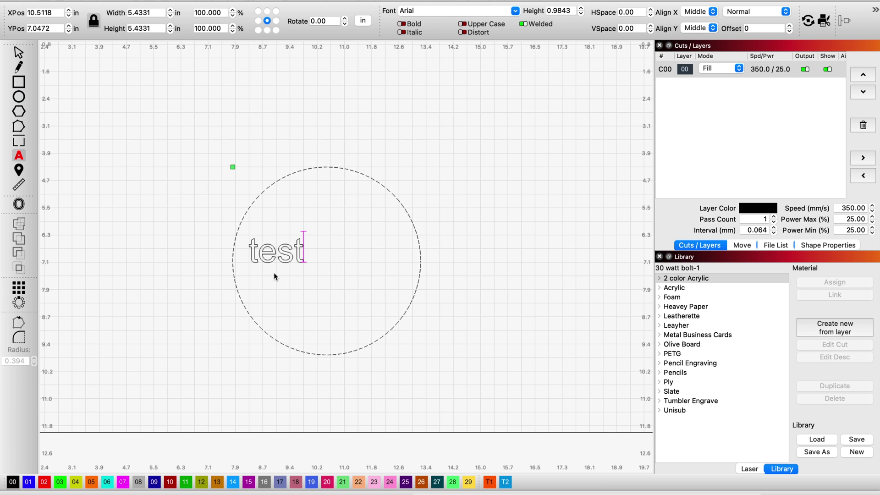
click(18, 54)
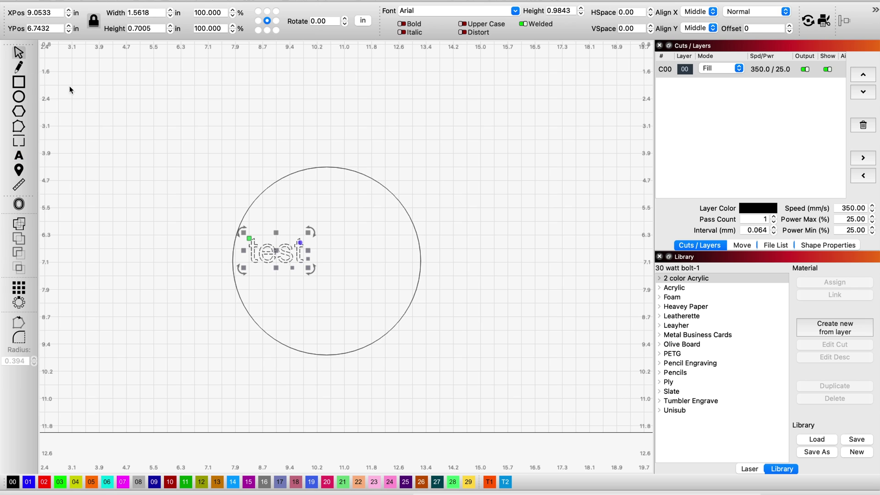
drag(276, 252, 322, 255)
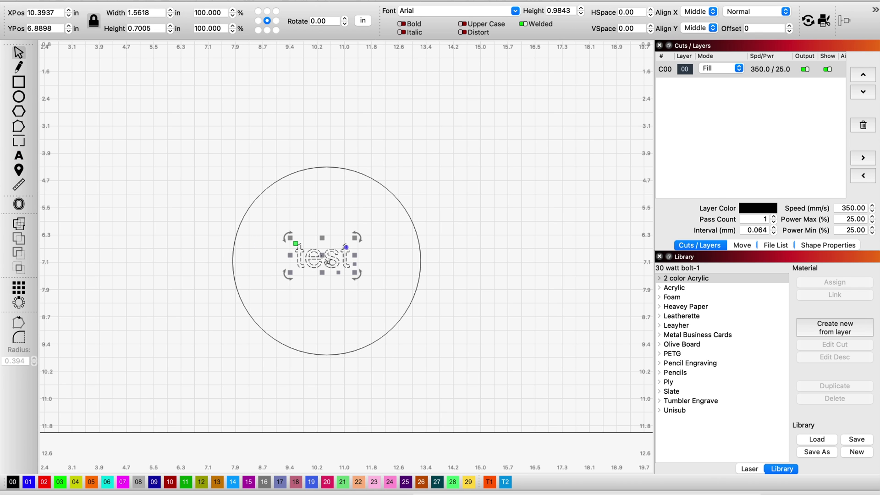
click(428, 258)
click(421, 252)
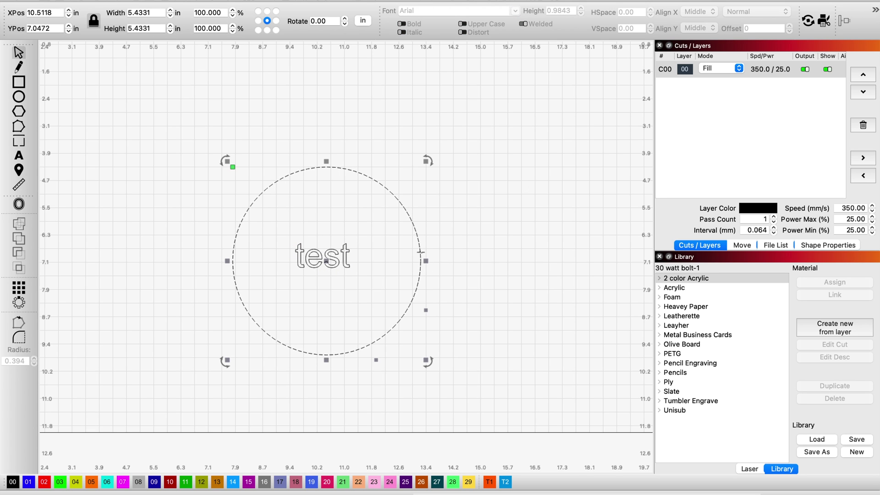
Step: Move the circle to layer C02 Line (20 mm/s, 53%), confirming the text stays on C00 Fill
click(47, 481)
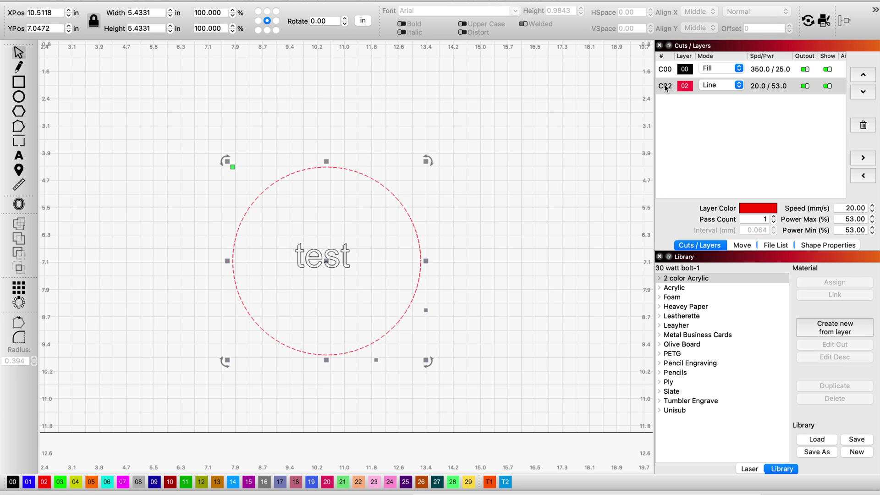
click(344, 247)
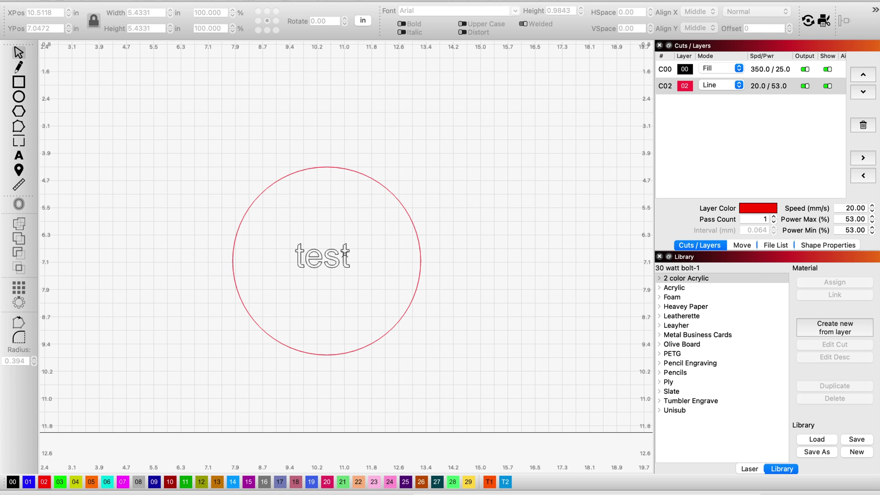
click(344, 251)
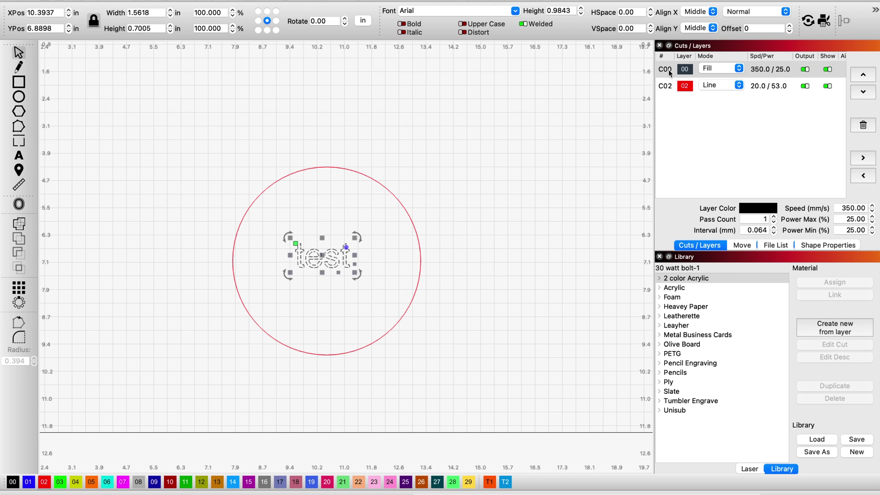
drag(668, 69, 671, 89)
click(409, 215)
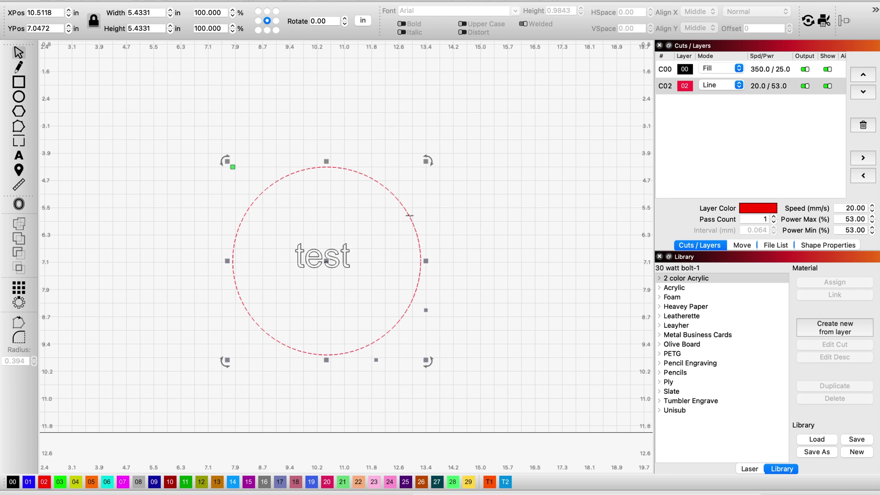
click(344, 248)
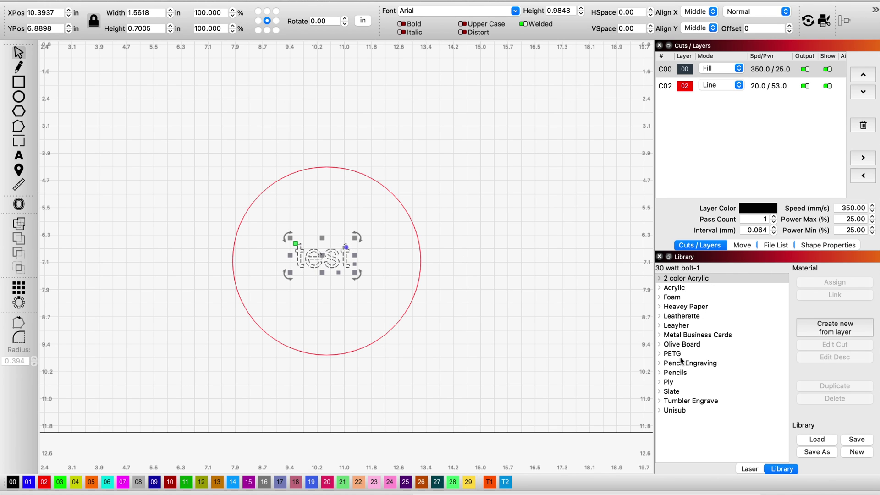
Step: Assign the Slate > Engrave library entry to layer C00: 400 mm/s, 12% power, 0.080 mm interval
click(660, 392)
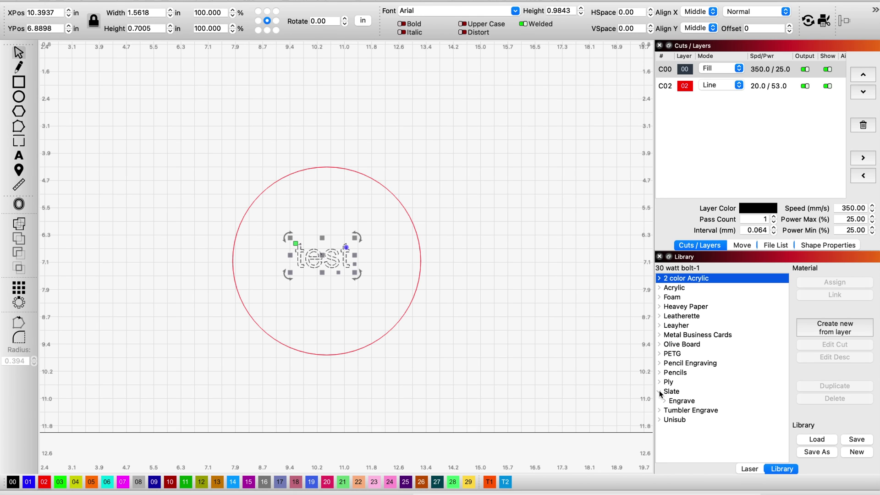
click(665, 400)
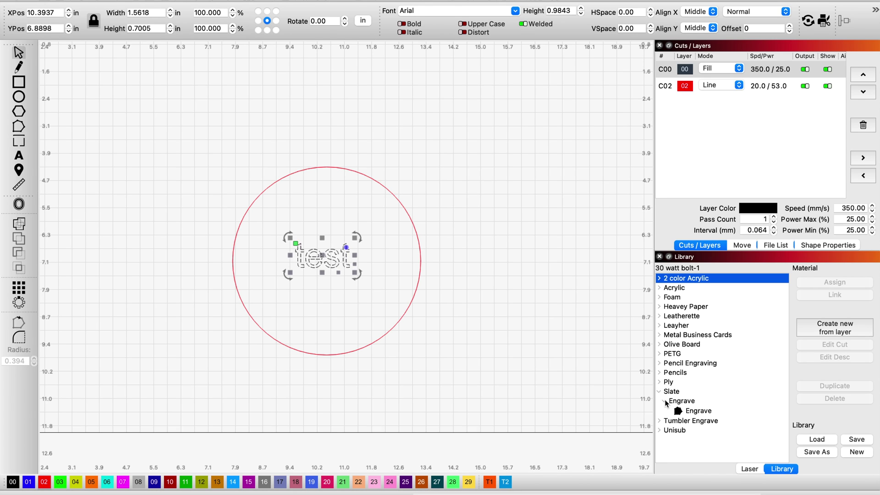
click(692, 411)
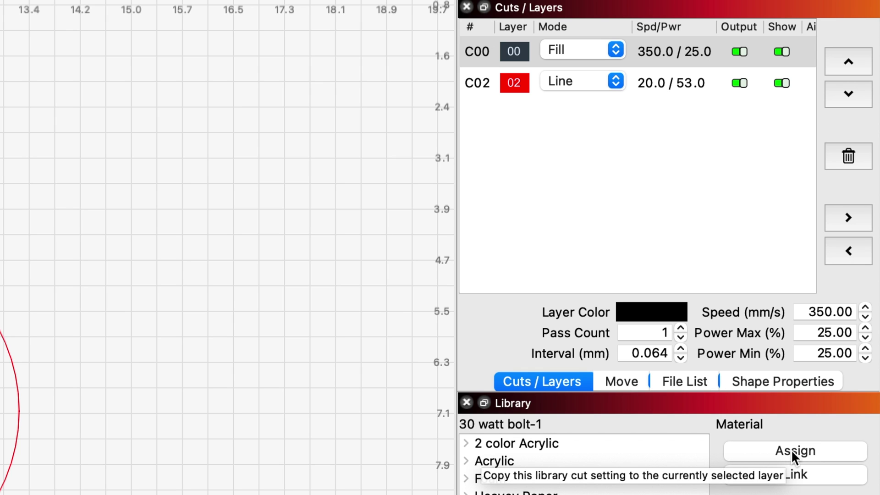
click(791, 450)
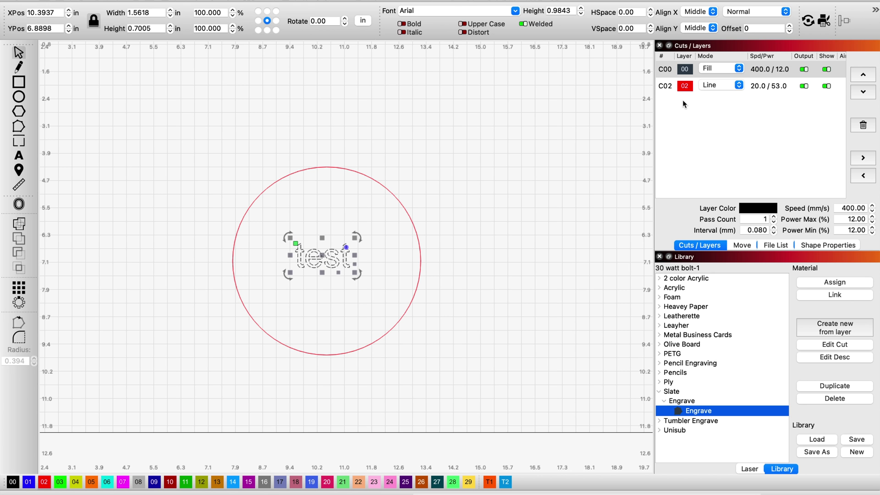
click(485, 55)
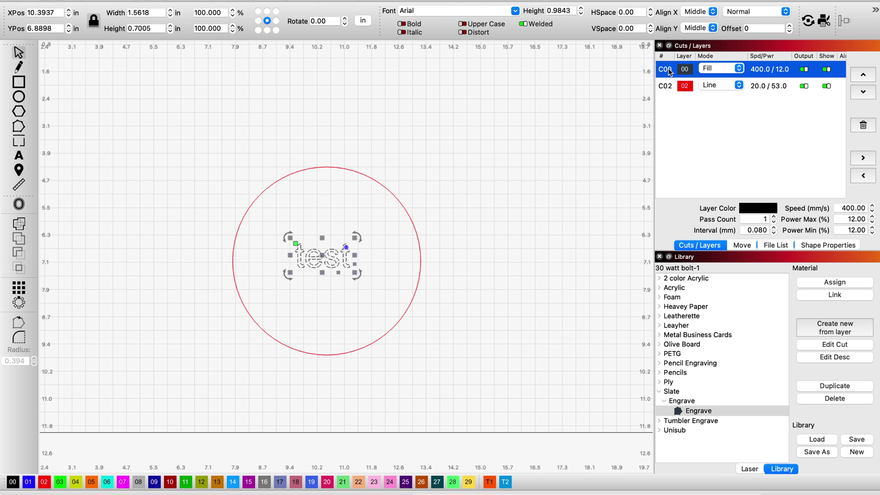
Step: Bring up the Cut Settings Editor for the Slate Engrave library entry via Edit Cut
double_click(666, 71)
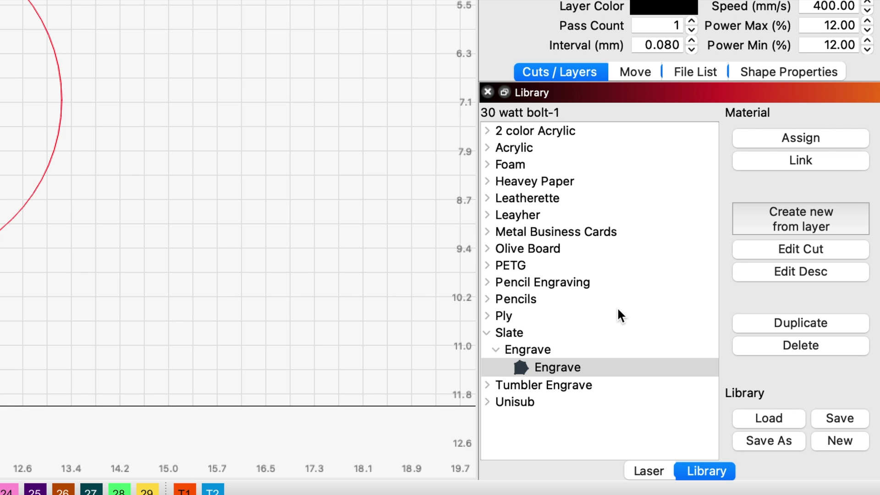
click(576, 364)
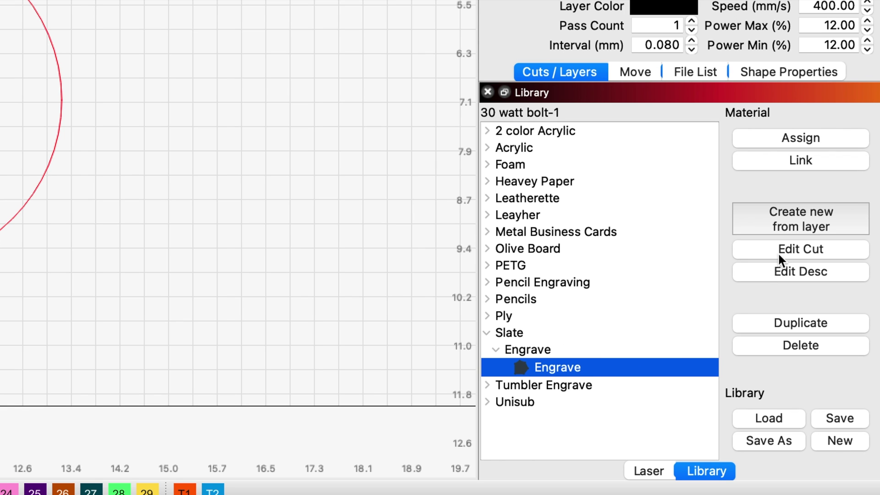
click(801, 249)
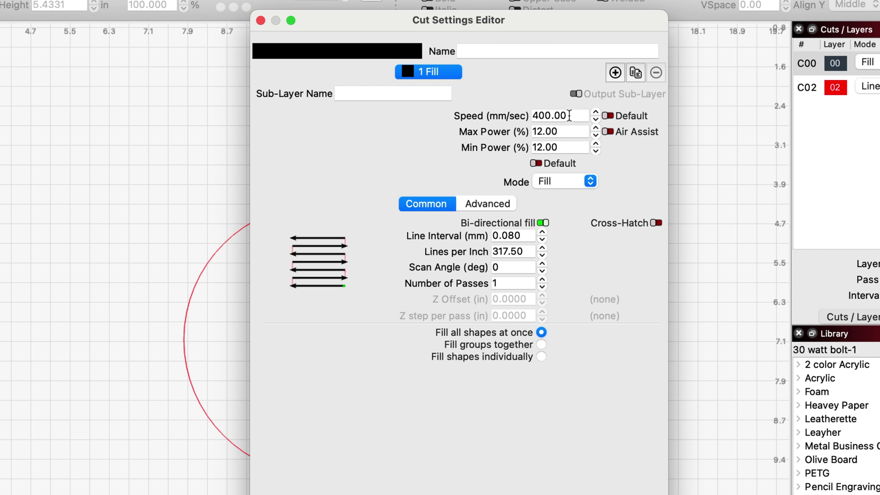
Step: Set Slate Engrave to 350 mm/s, 25% max and min power, and 400 lines per inch
click(552, 116)
text(350)
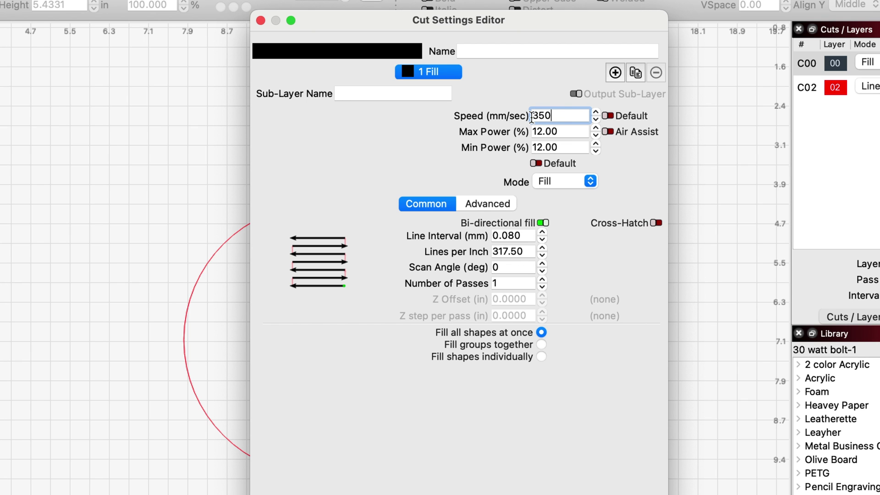
click(532, 132)
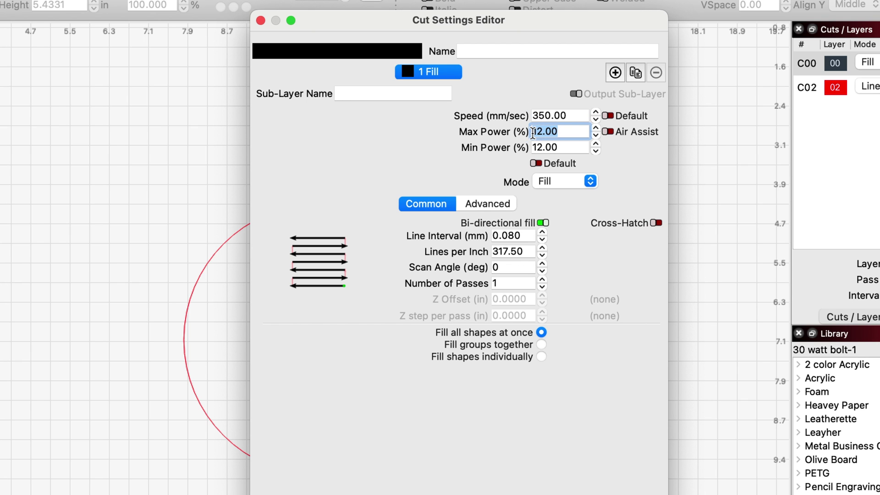
text(25)
click(564, 147)
drag(564, 147, 533, 147)
text(25)
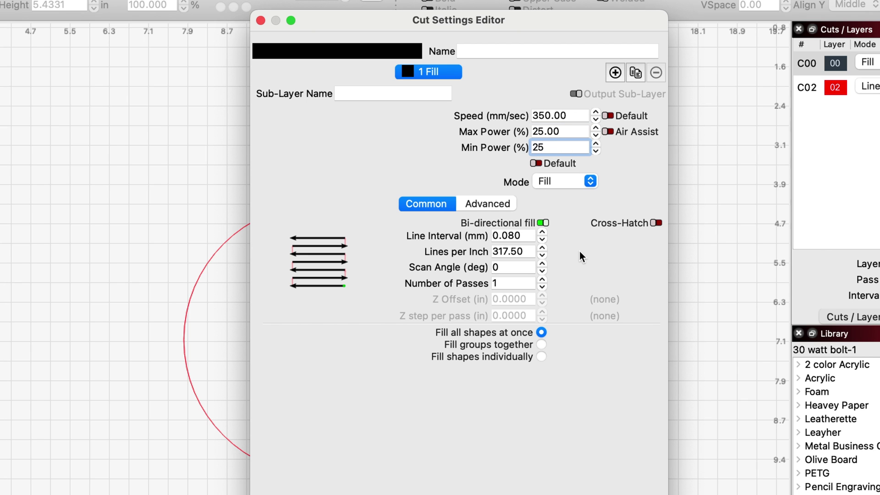
drag(527, 252, 494, 257)
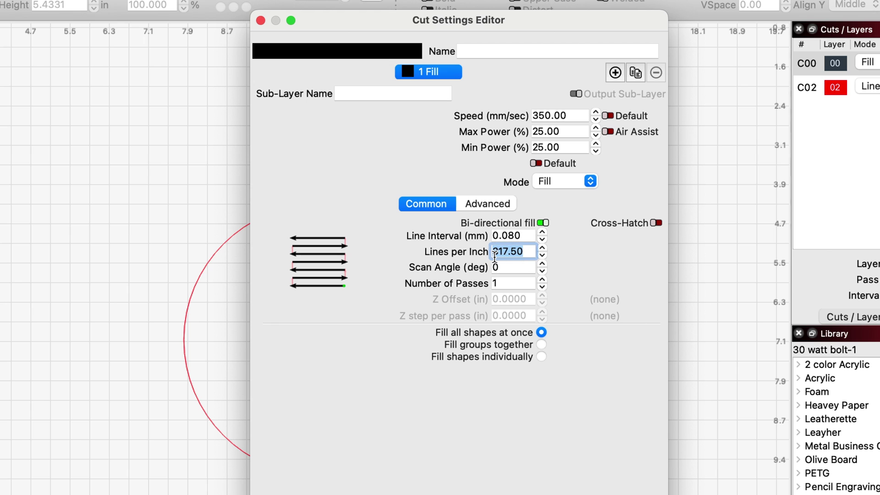
text(400)
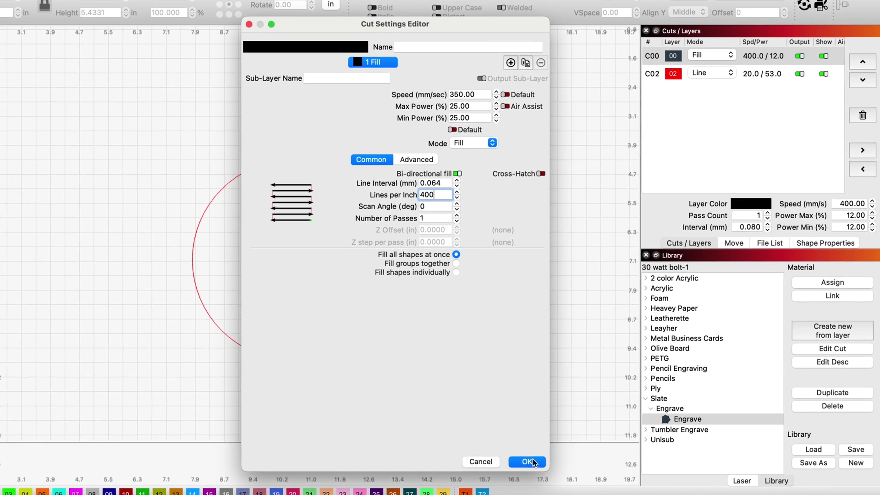
click(546, 463)
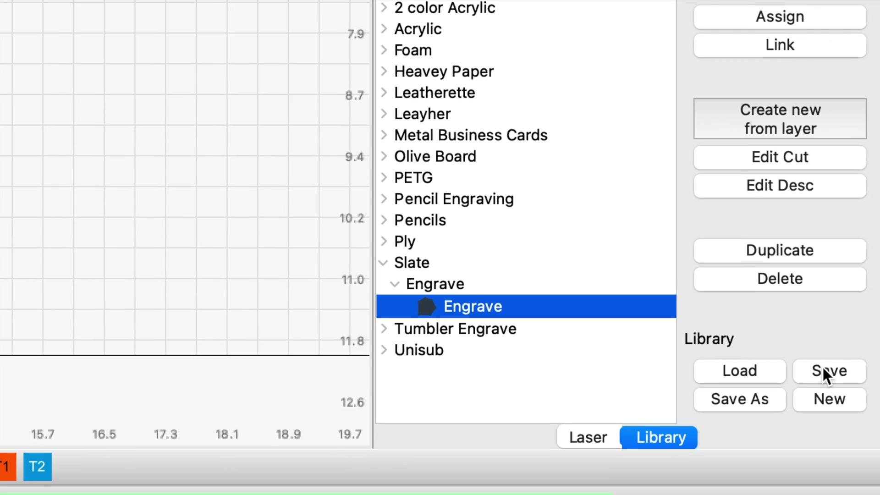
Step: Save the edited library and reassign the Slate Engrave setting to the 'test' text's layer
click(821, 365)
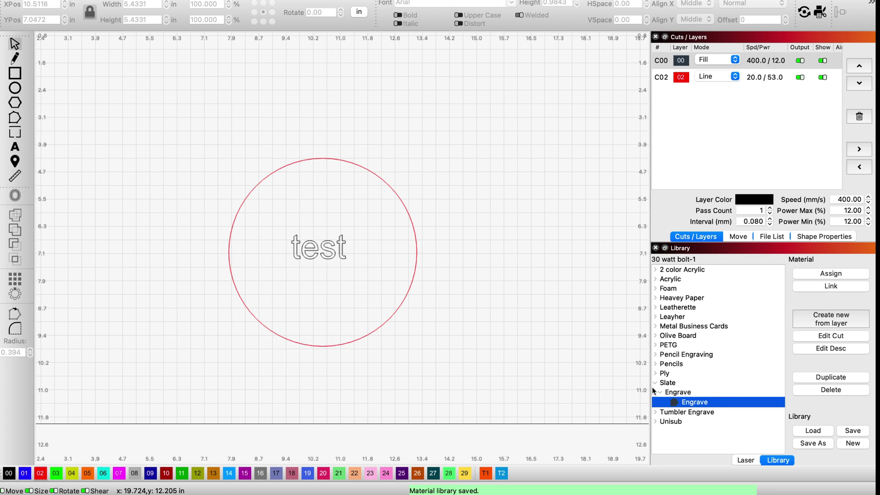
click(319, 250)
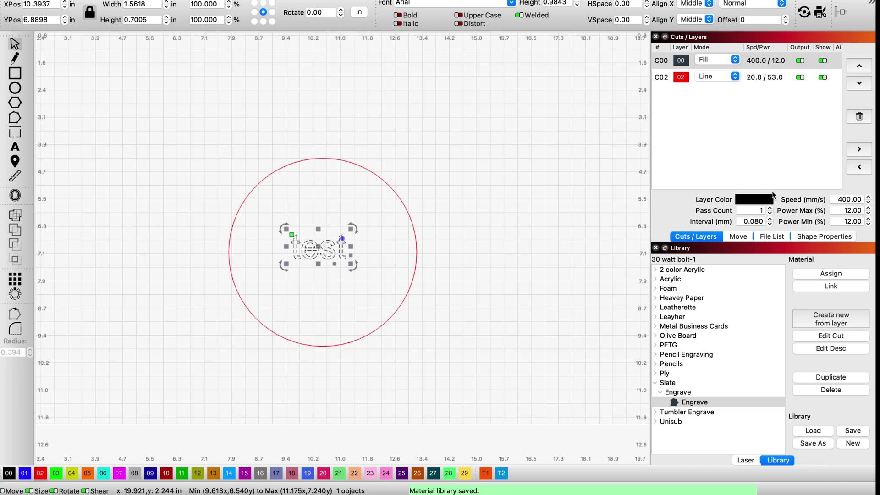
click(830, 274)
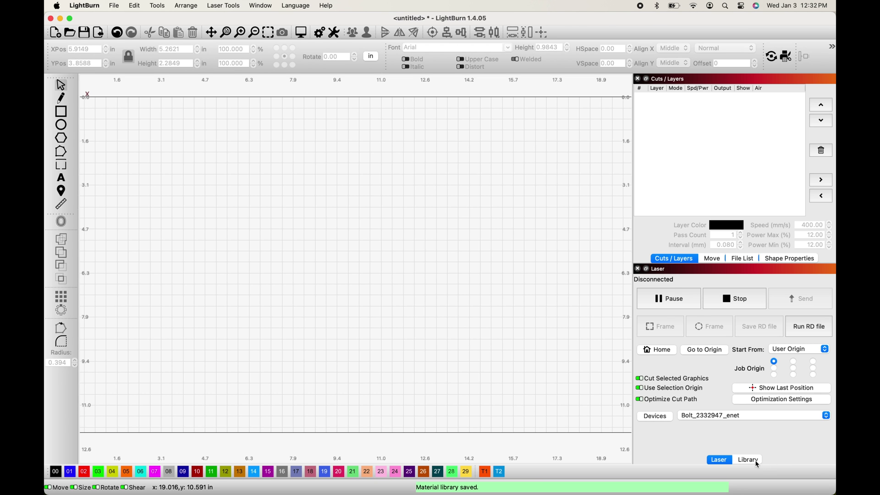
Step: Select the Engrave setting under Slate in the material library
click(749, 460)
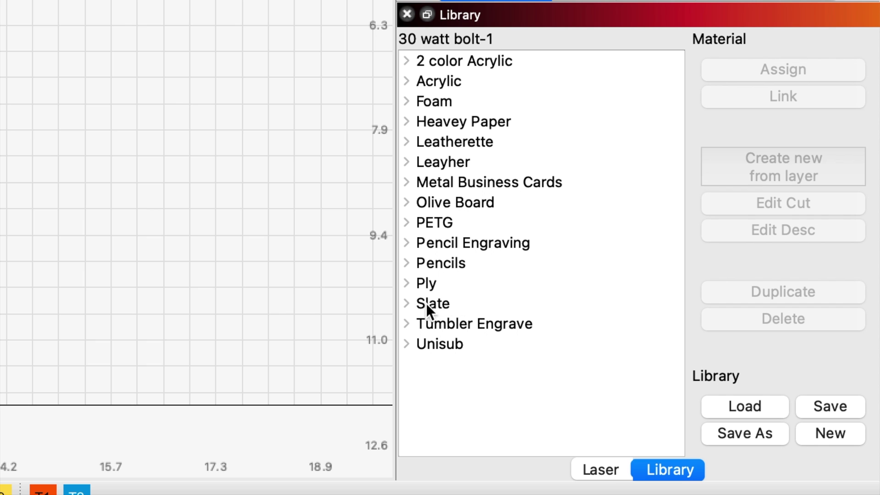
click(426, 304)
click(409, 304)
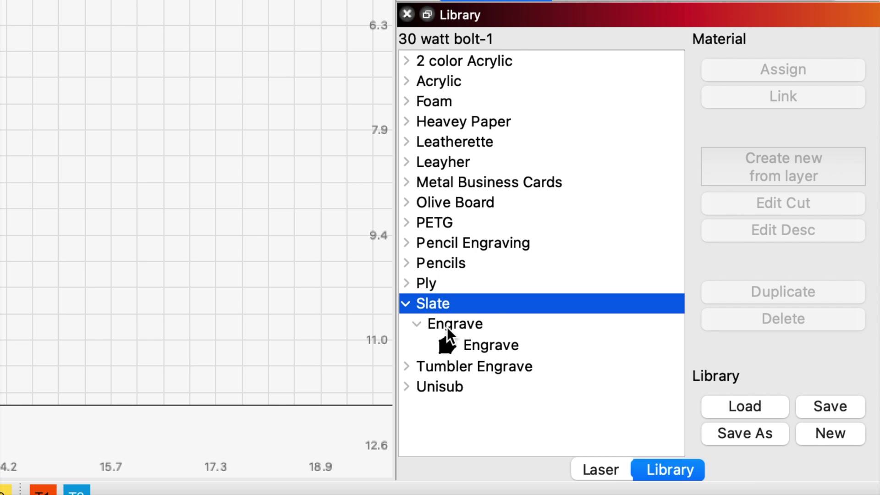
click(475, 344)
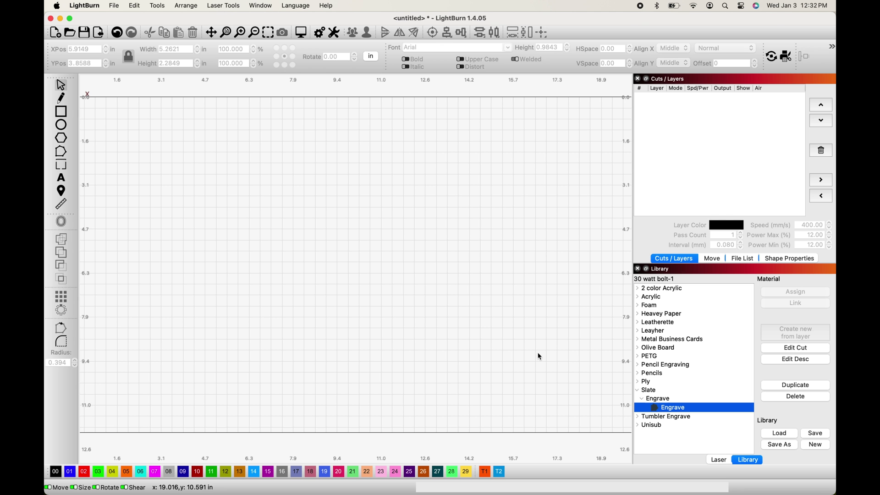
Step: Add the two-line text 'Testing The' / 'Library' to the canvas
click(62, 179)
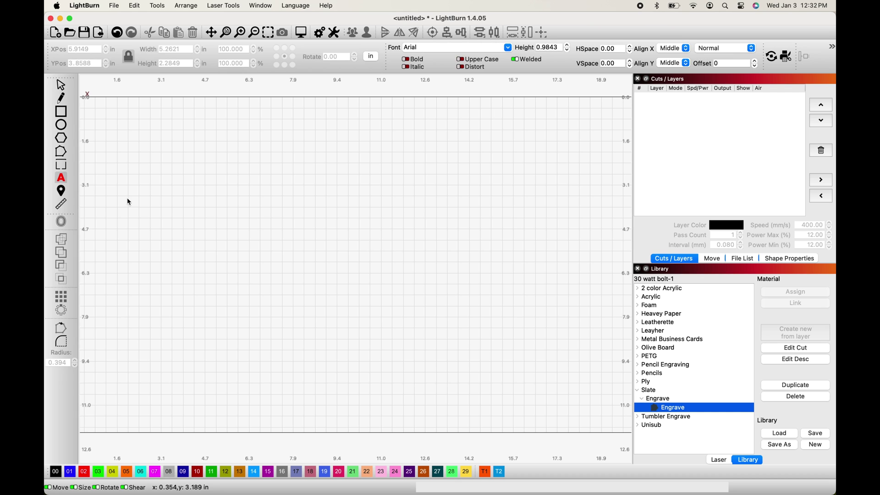
click(243, 213)
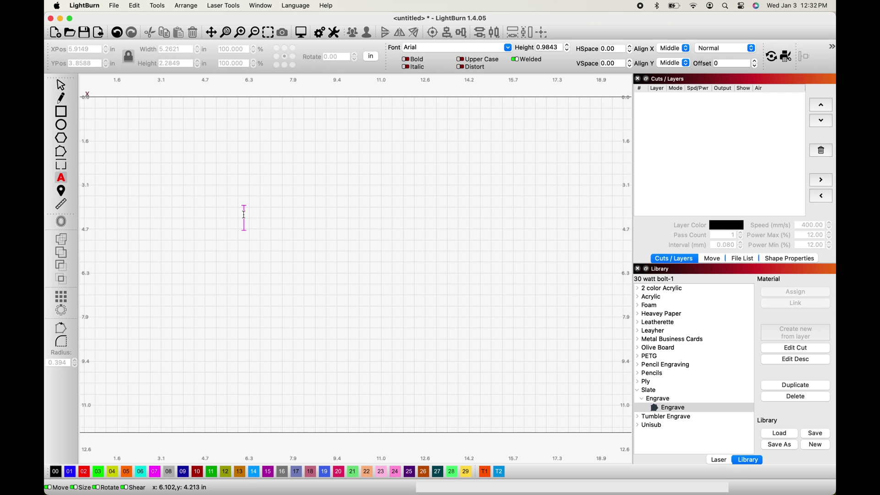
text(Testing Th)
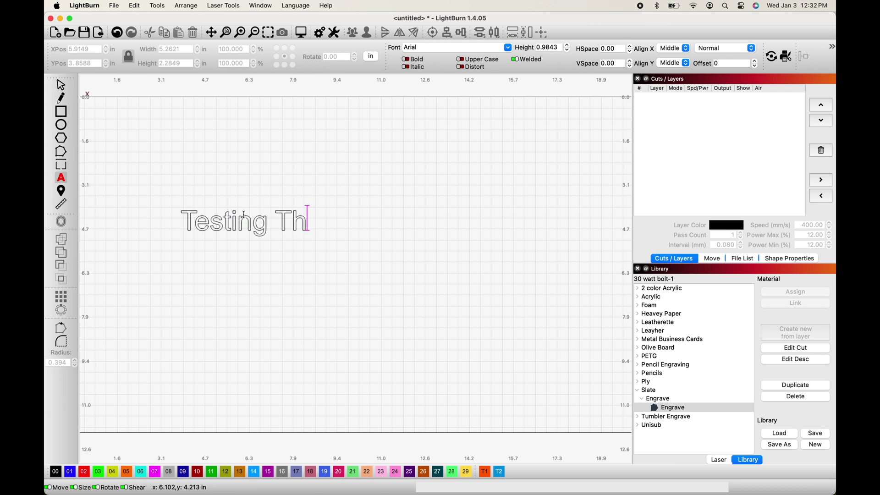
text(e)
key(Return)
text(Liba)
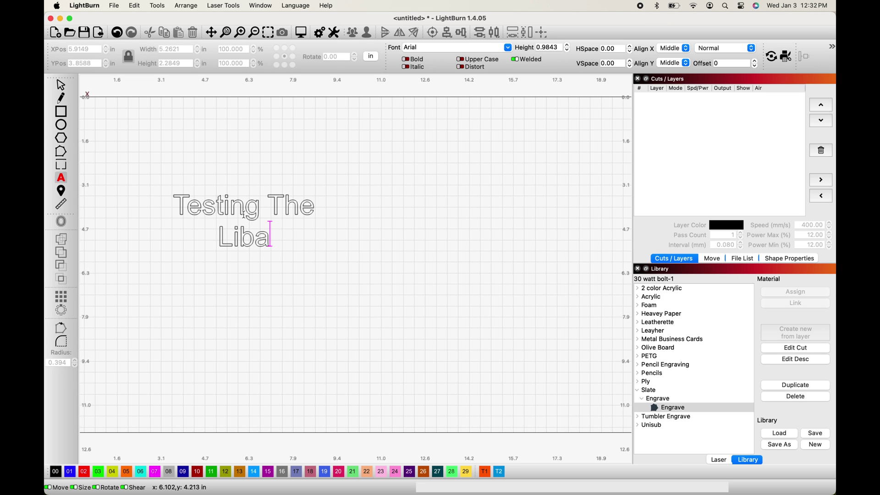
key(BackSpace)
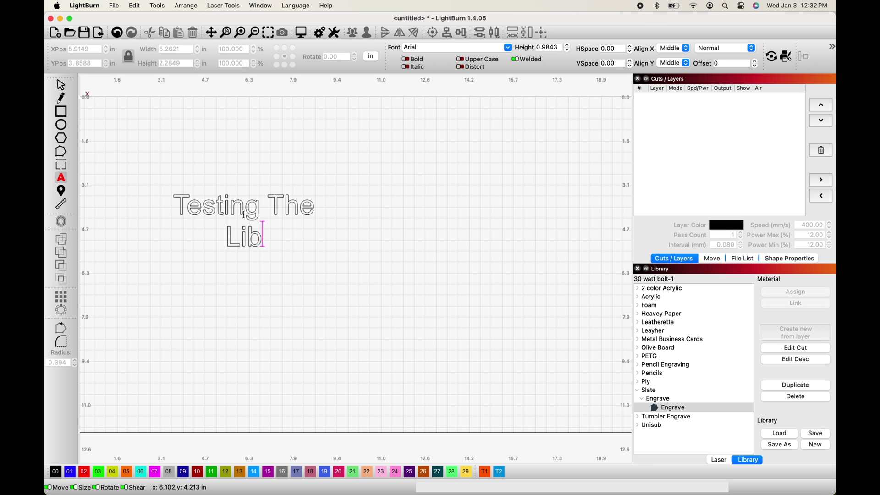
text(rary)
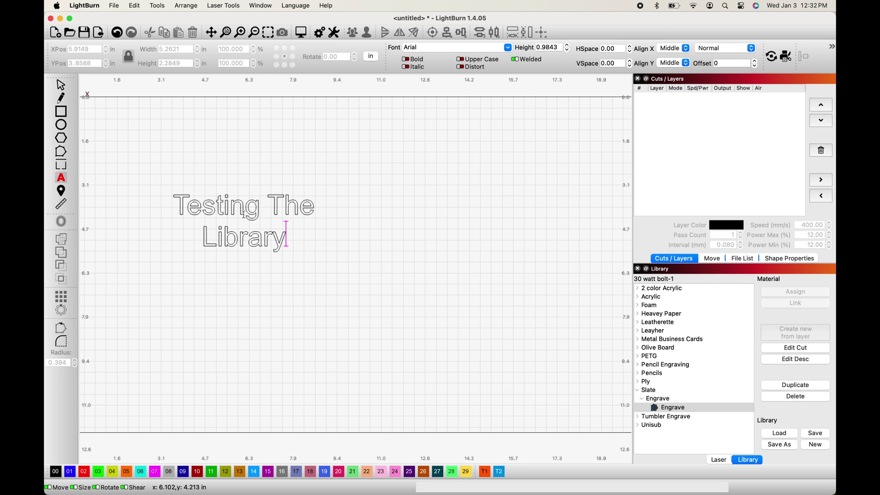
click(304, 265)
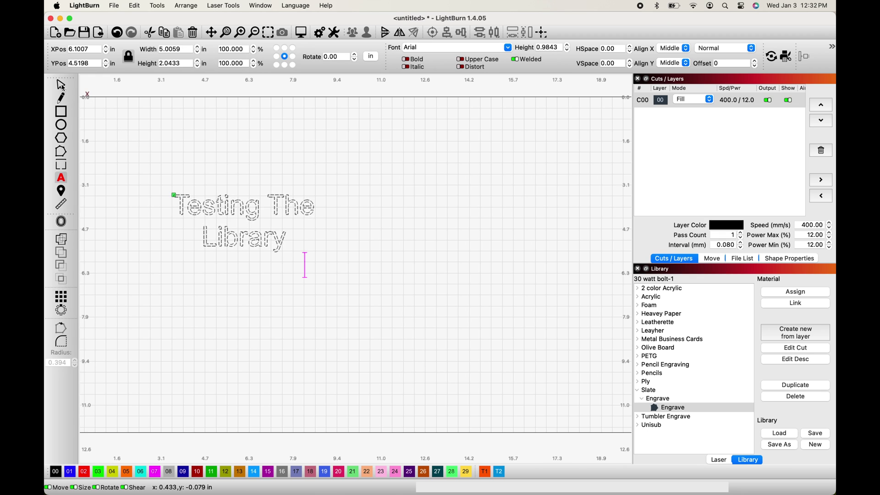
Step: Pick the Slate Engrave library entry and select fill layer C00 to receive it
click(61, 84)
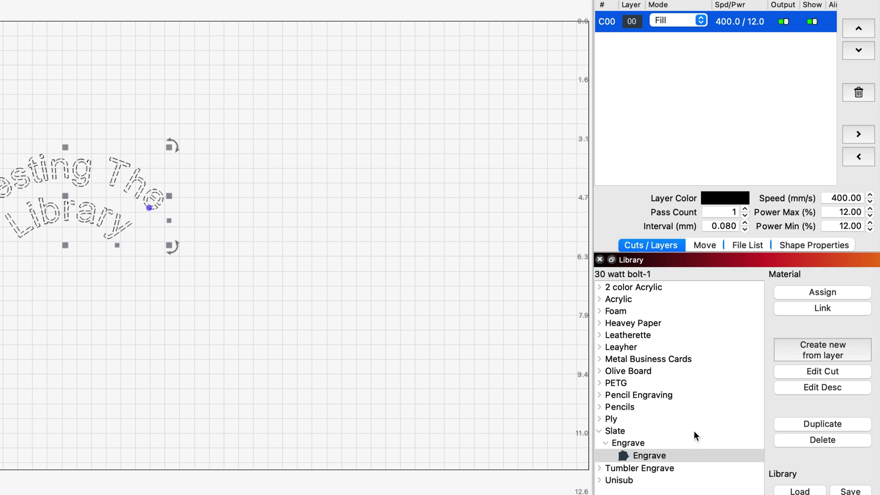
click(682, 452)
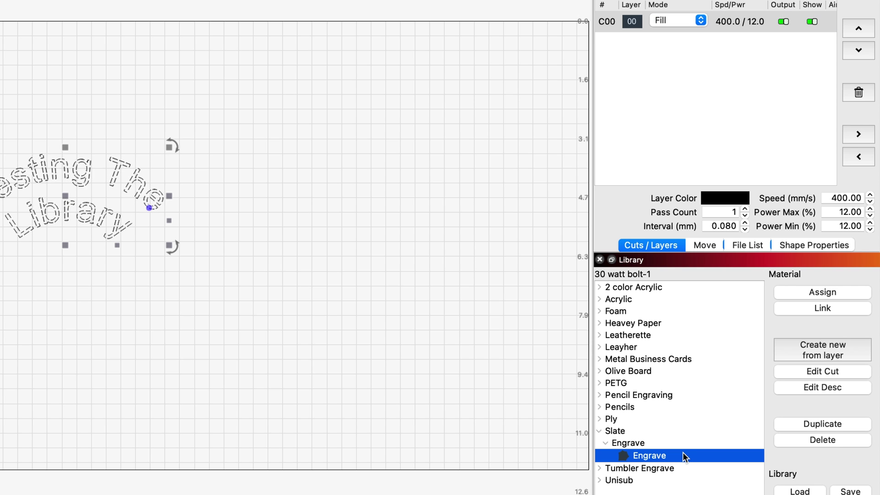
click(667, 135)
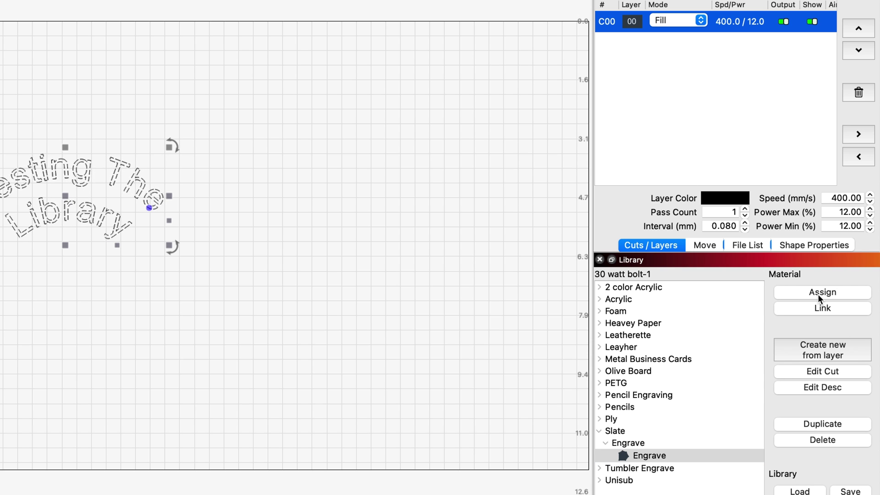